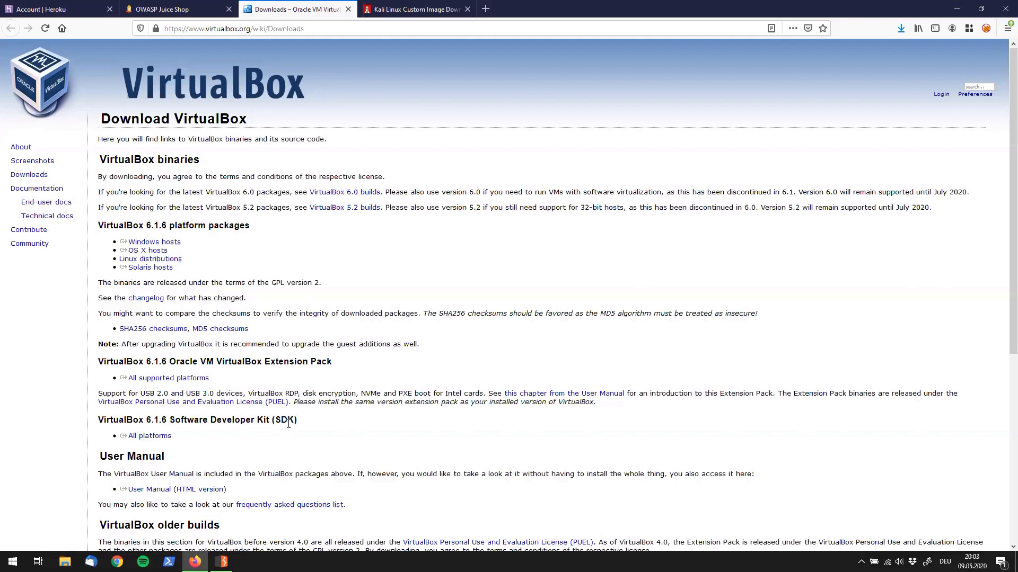
- Launch Oracle VM VirtualBox
key("super")
type("virtual")
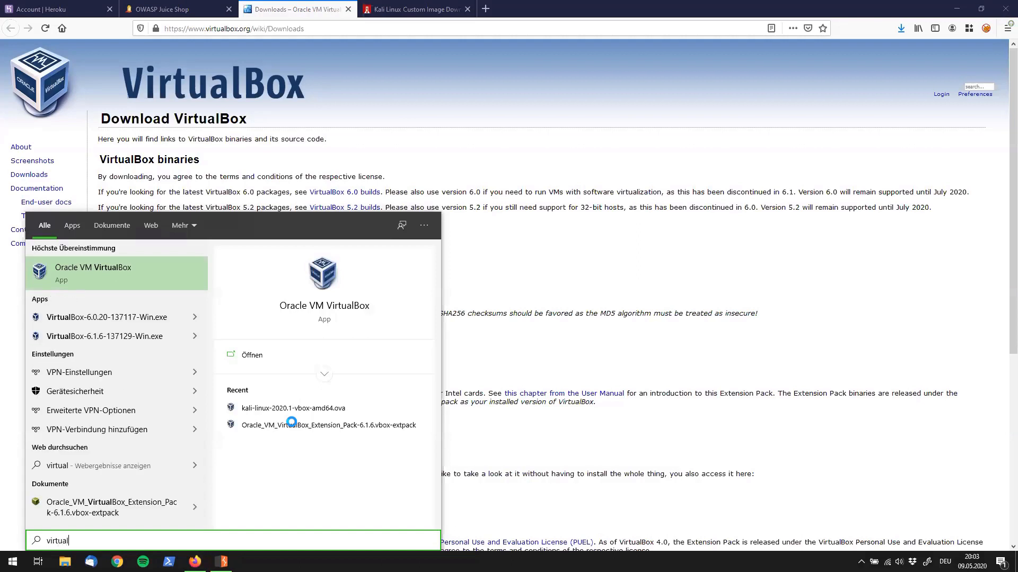
key("Return")
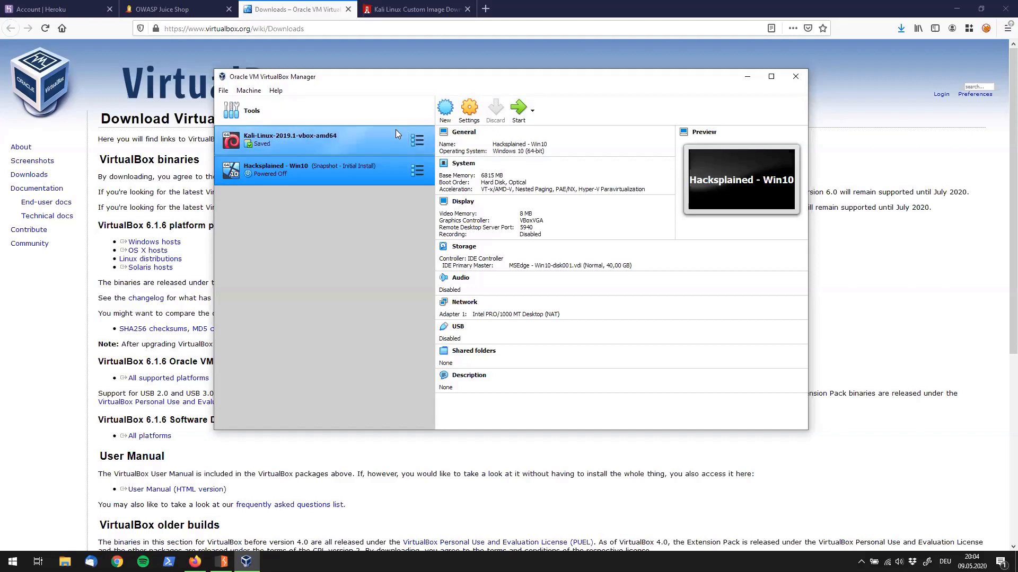
- Switch to the Kali Linux download page in Firefox and find the 64-bit image among the VirtualBox images
left_click(415, 6)
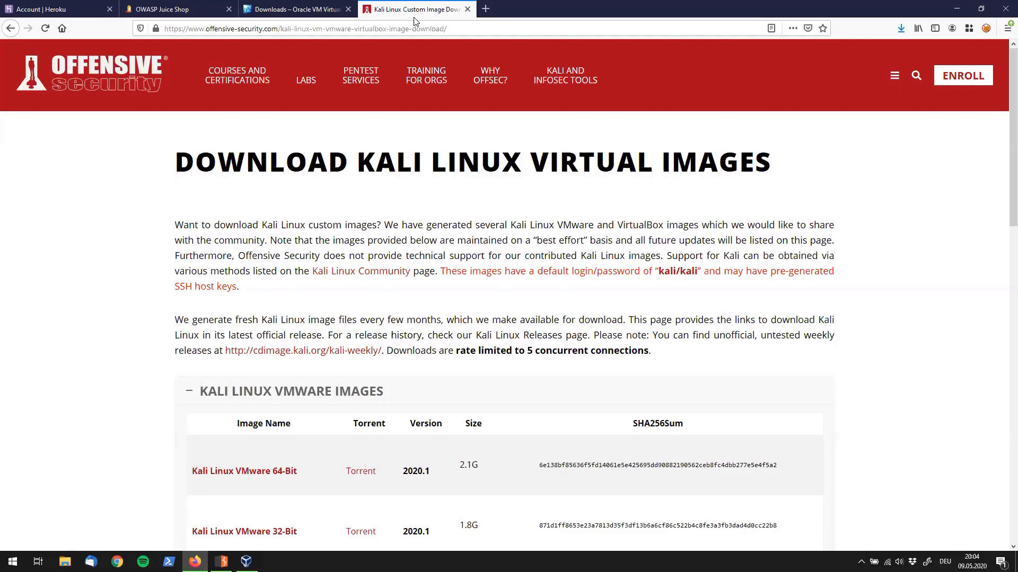
scroll(457, 384, "down", 1)
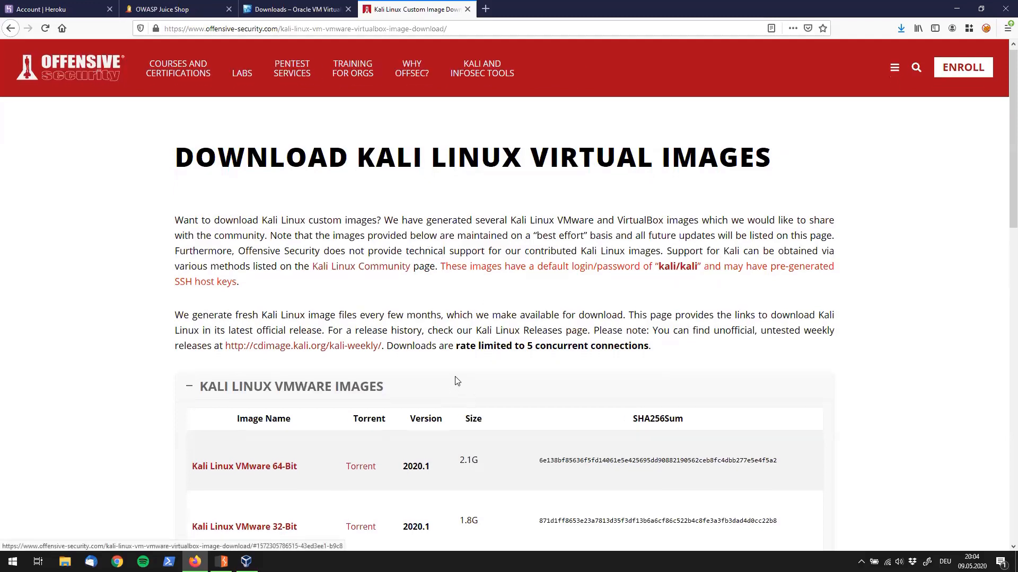
scroll(458, 384, "down", 4)
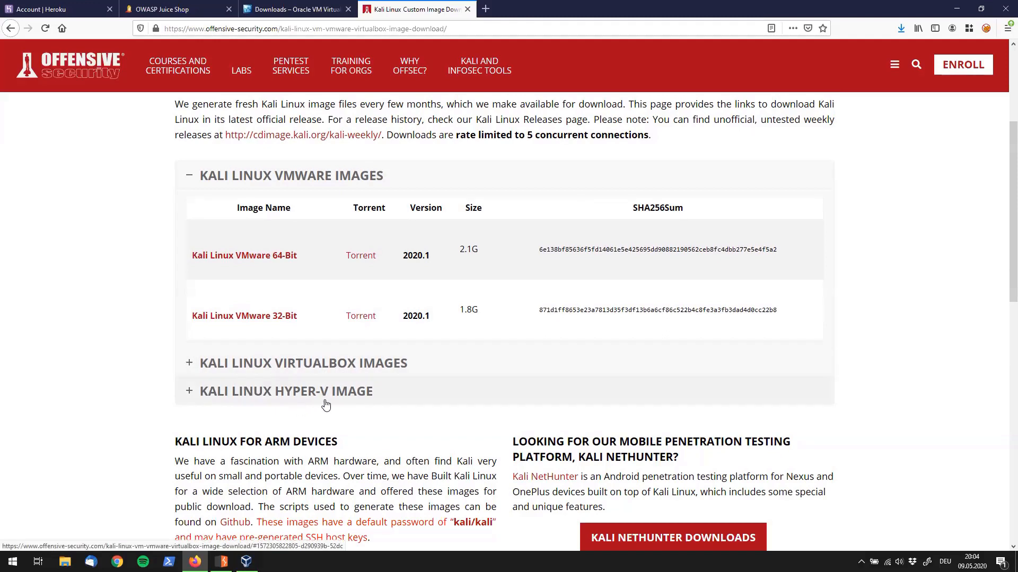
left_click(362, 365)
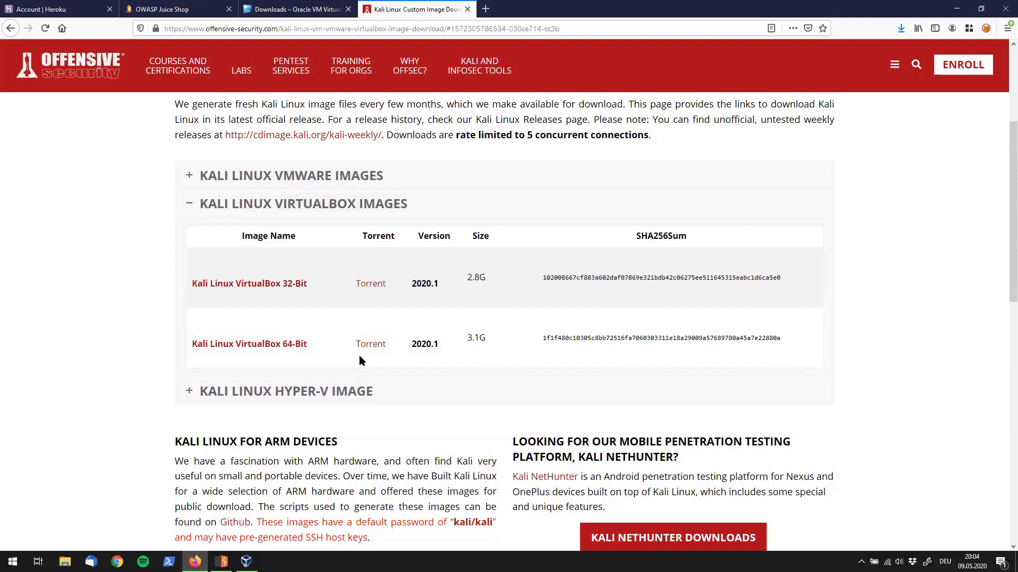
left_click(270, 352)
- In VirtualBox, start importing an appliance and choose kali-linux-2020.1-vbox-amd64.ova from the Downloads folder as its source file
left_click(246, 562)
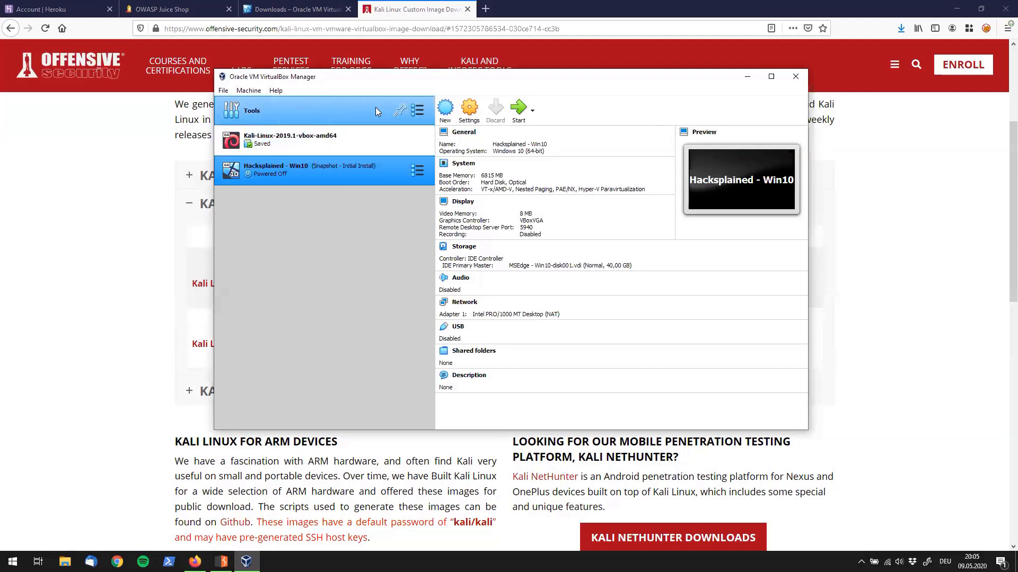
left_click(224, 91)
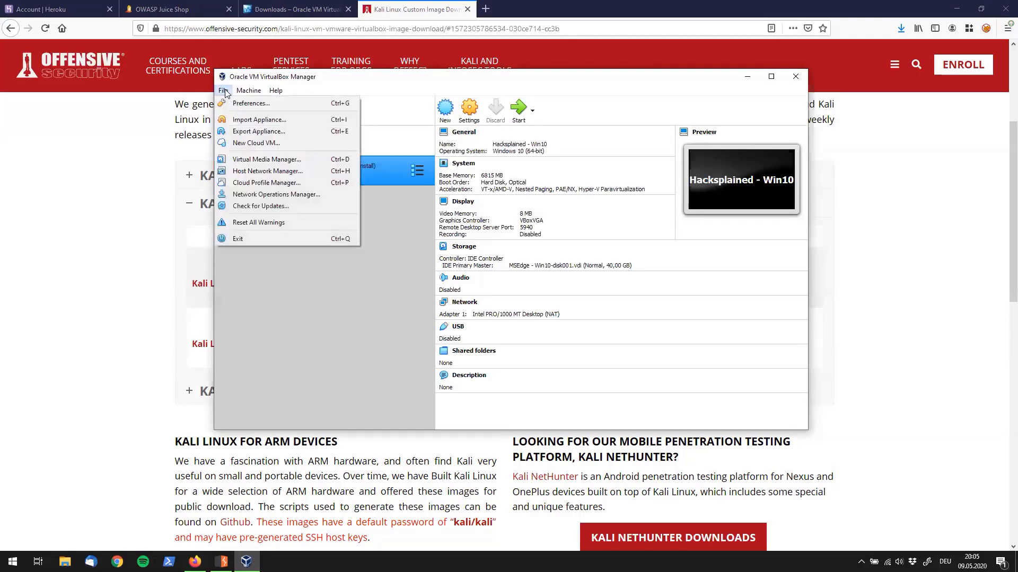
left_click(246, 121)
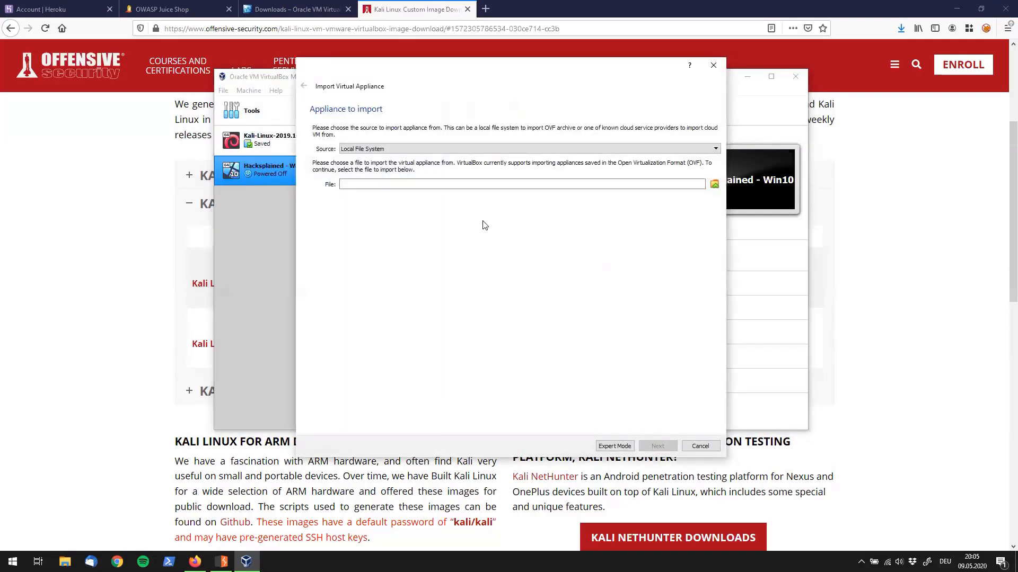
left_click(713, 184)
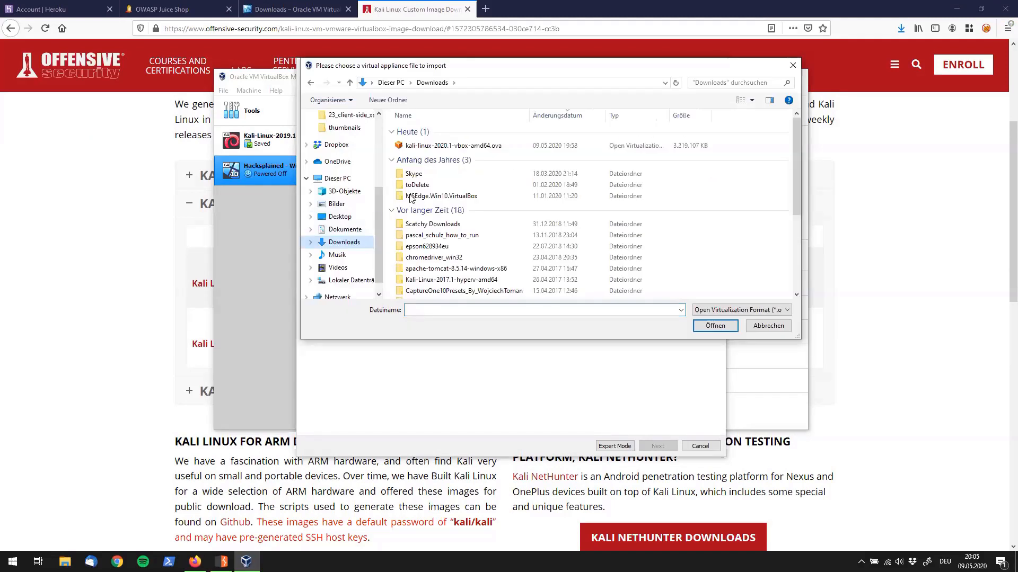
left_click(462, 150)
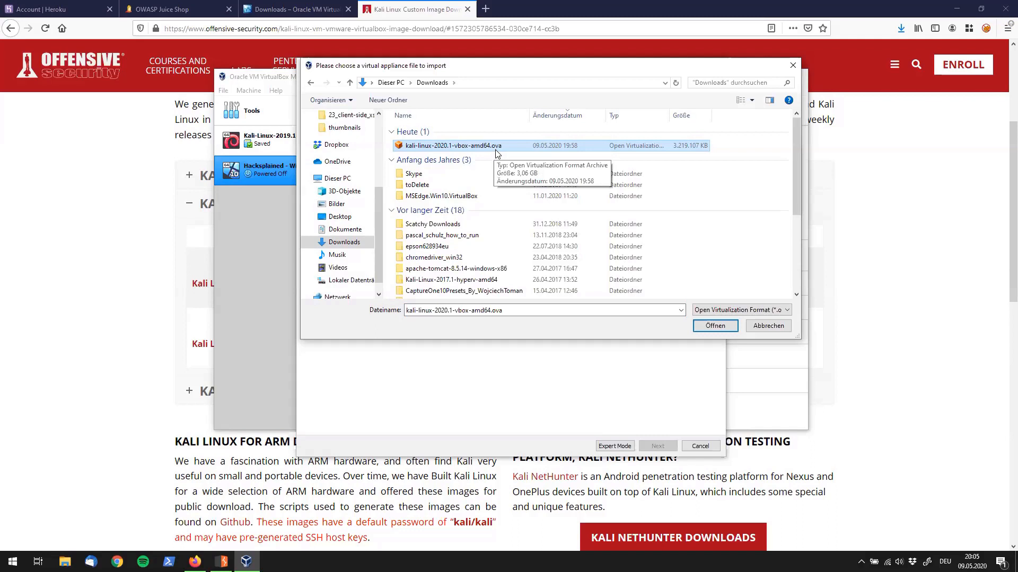
left_click(706, 330)
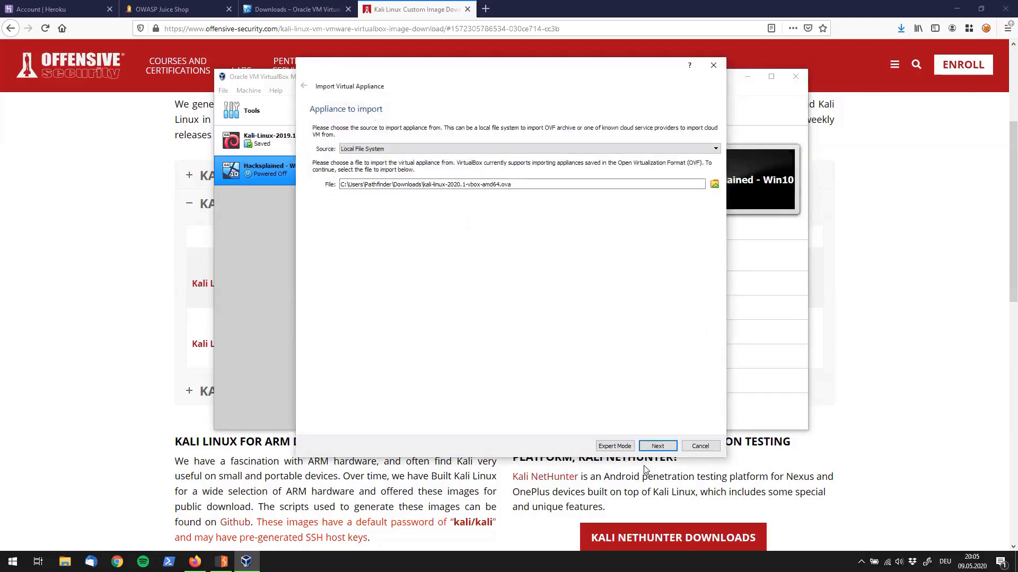
- Import the Kali appliance with the suggested settings and agree to its software license
left_click(656, 446)
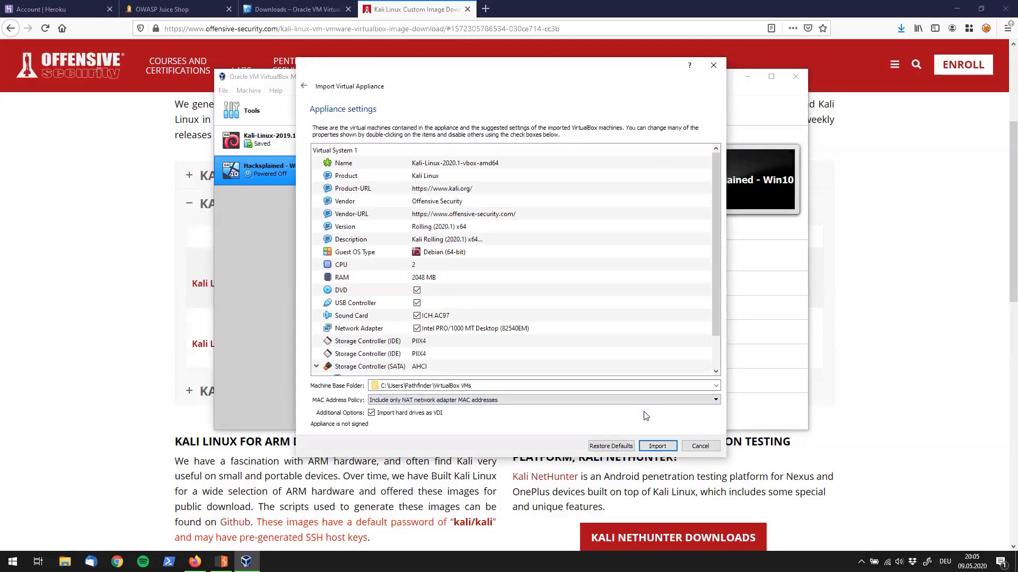
left_click(663, 445)
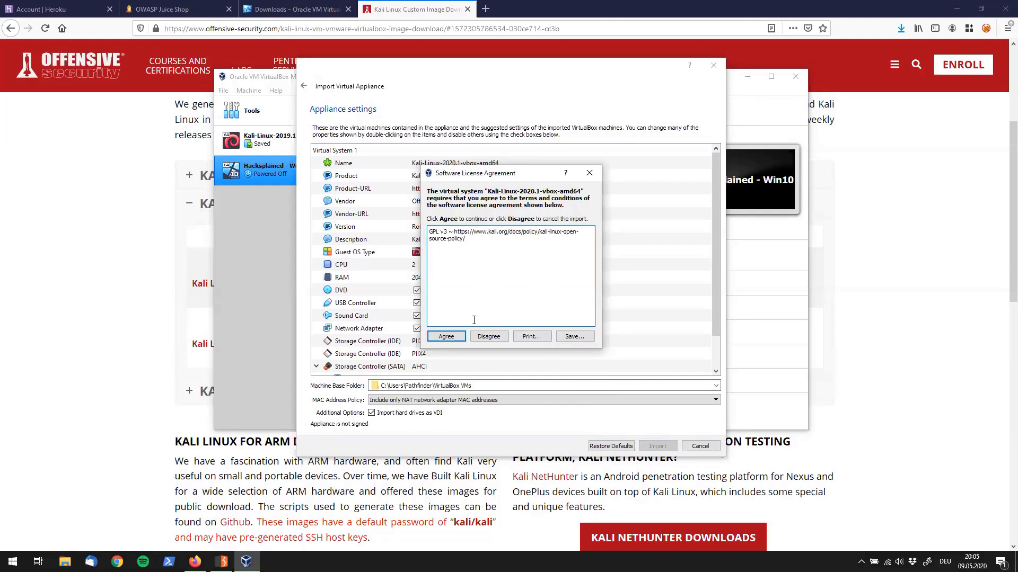
left_click(448, 337)
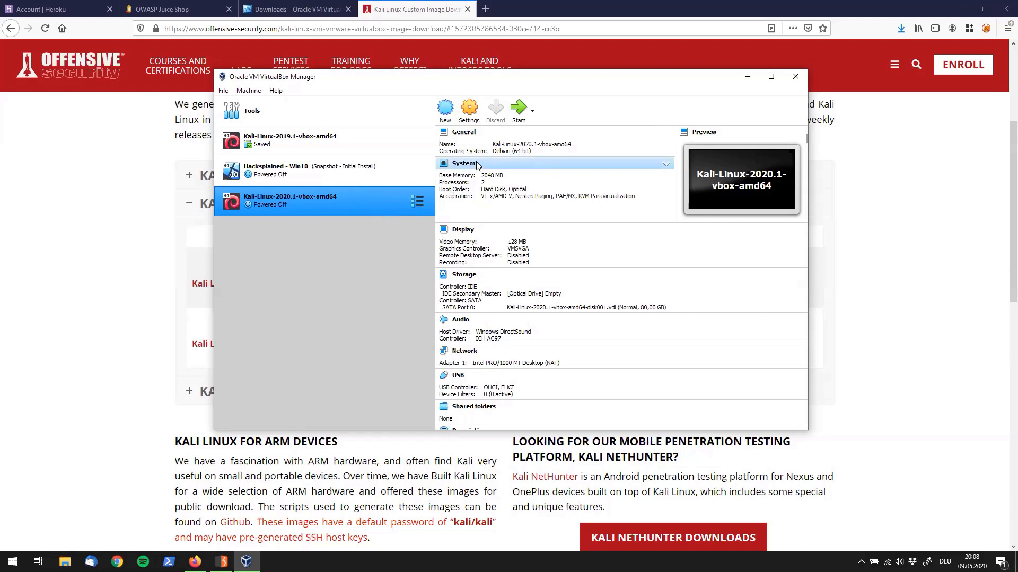
- Set the base memory of the Kali-Linux-2020.1-vbox-amd64 machine to 8192 MB
left_click(470, 112)
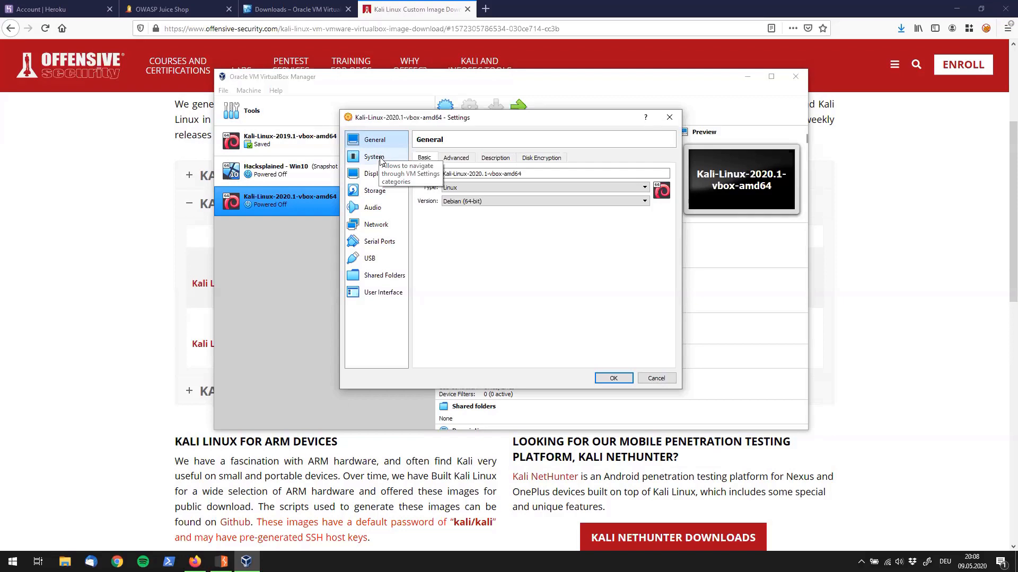
left_click(380, 160)
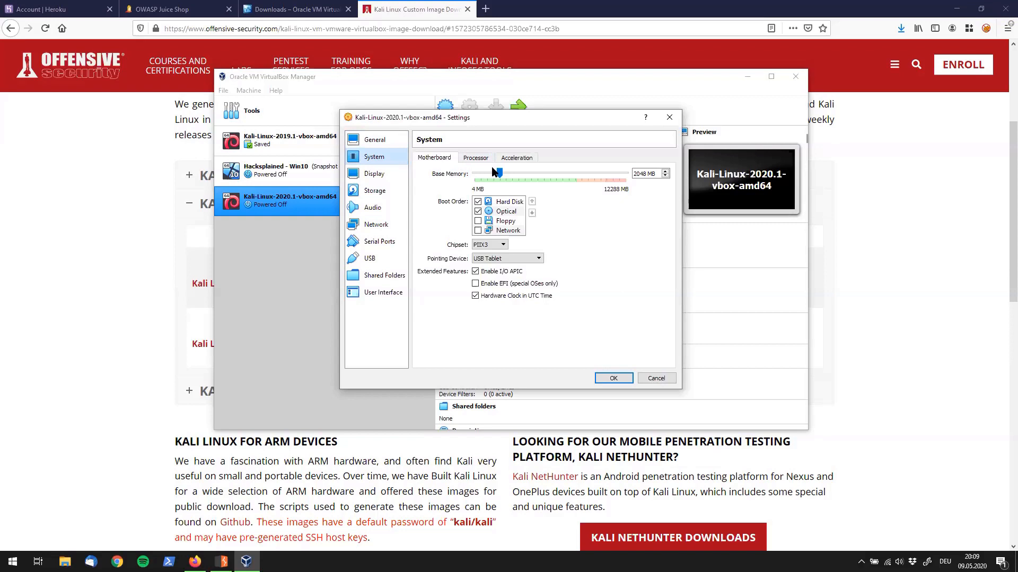
left_click_drag(497, 175, 573, 175)
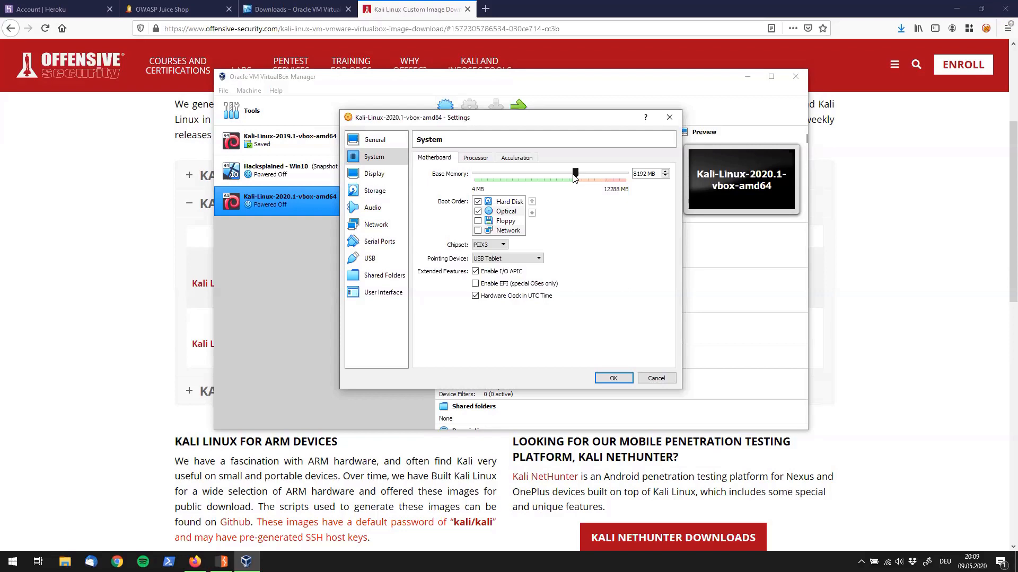
- Review the Kali machine's display, storage, audio, network, serial port and USB settings, and save the configuration
left_click(382, 175)
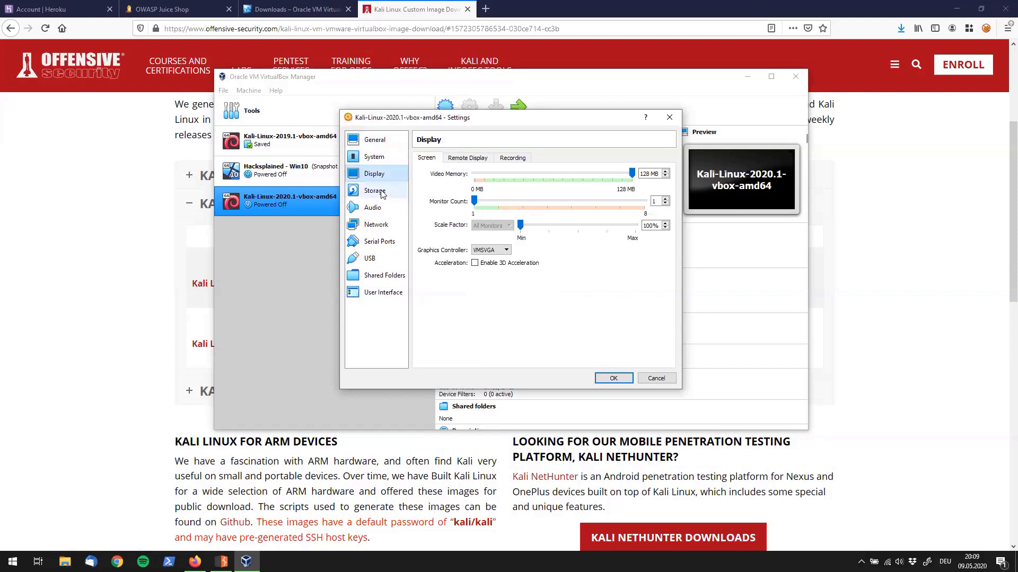
left_click(382, 193)
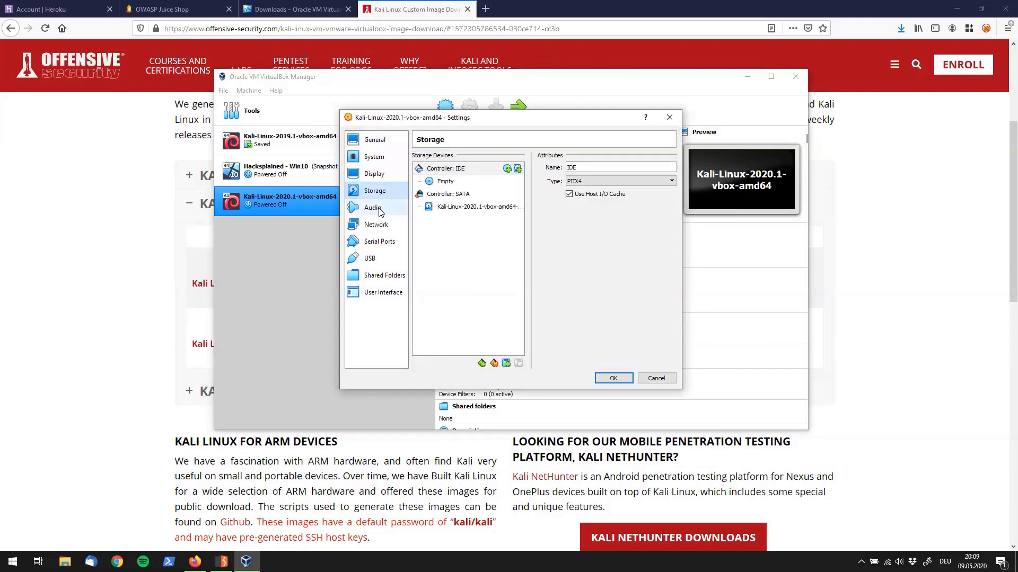
left_click(380, 210)
left_click(377, 226)
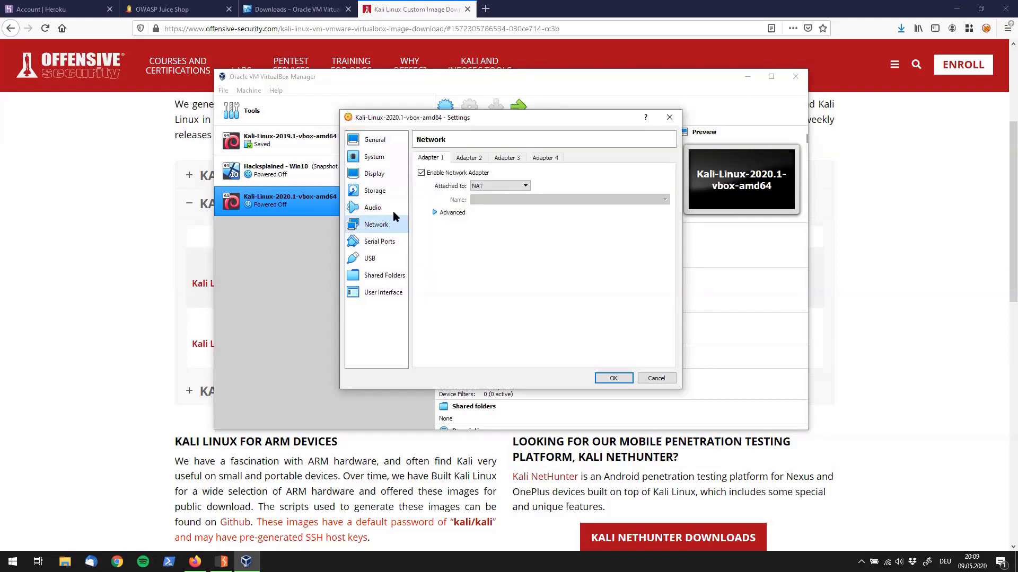
left_click(395, 241)
left_click(374, 259)
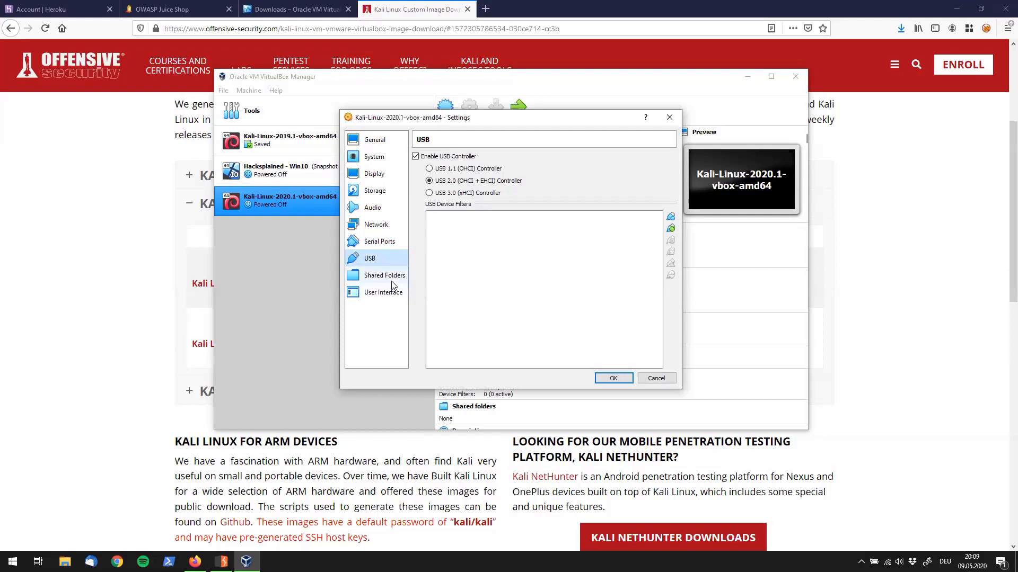
left_click(614, 377)
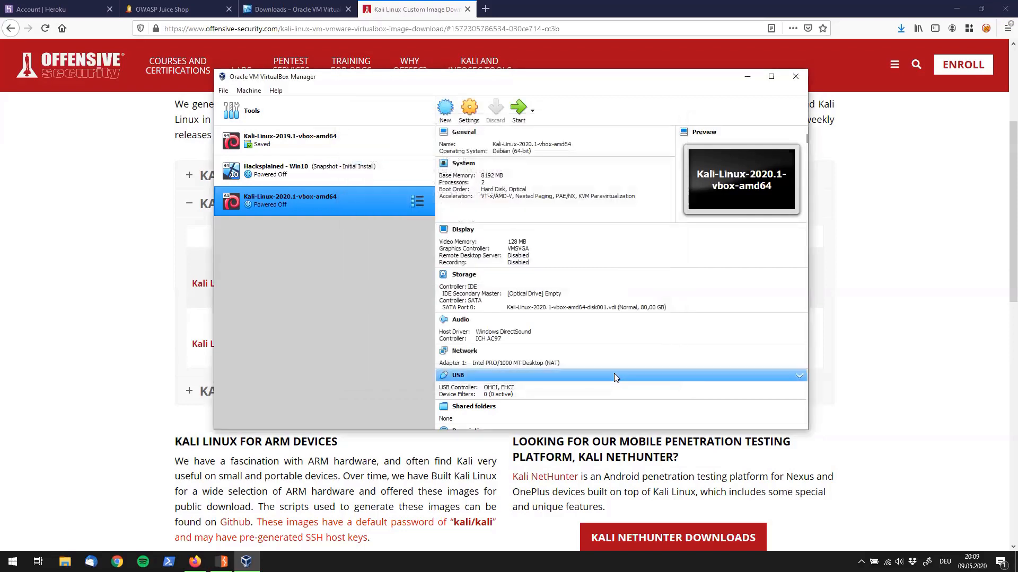
- Start the Kali-Linux-2020.1-vbox-amd64 virtual machine and dismiss the keyboard auto-capture notice
left_click(520, 115)
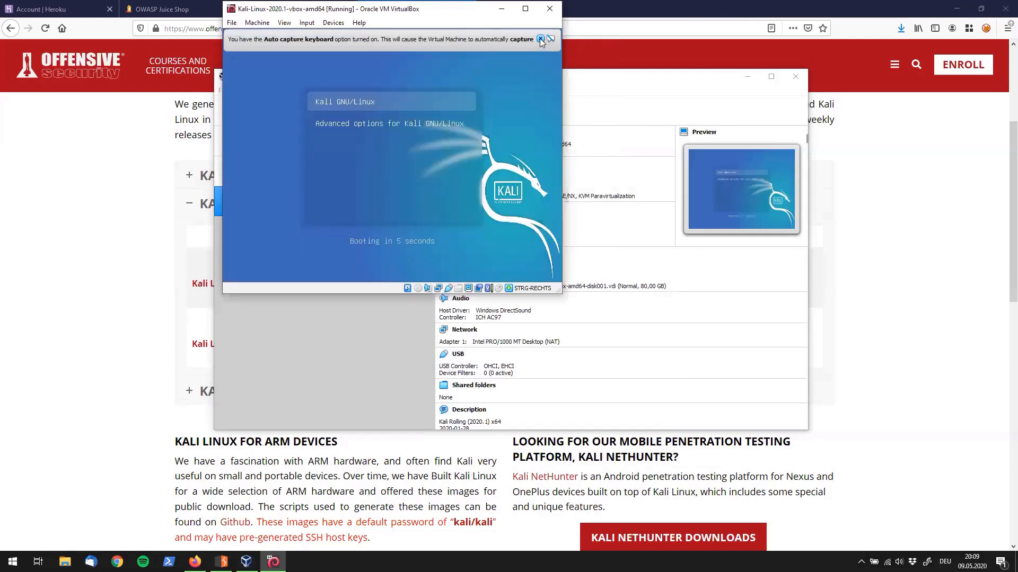
left_click(540, 39)
left_click(455, 101)
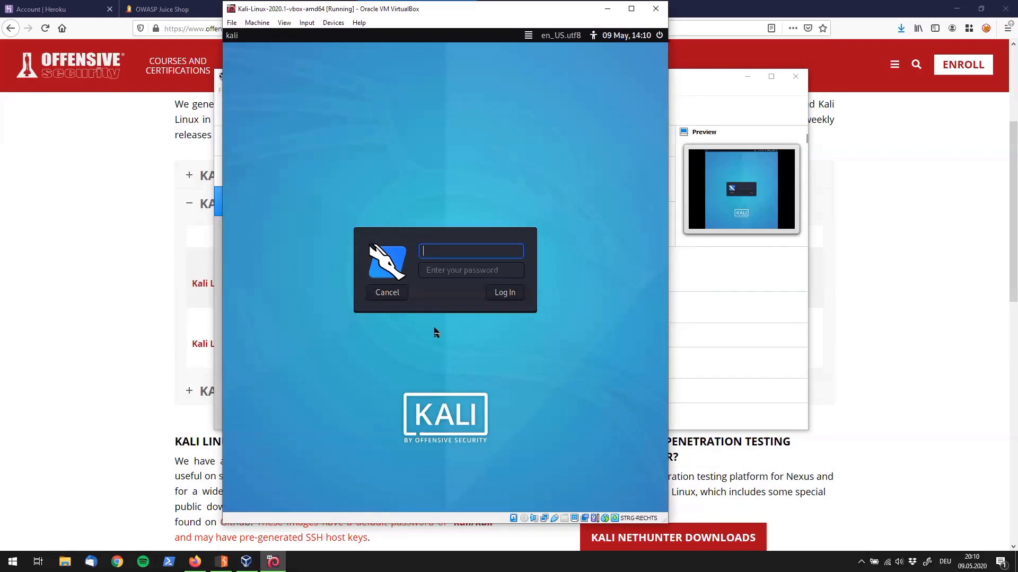
- Look up the default Kali login credentials on the download page in Firefox and return to the virtual machine
left_click(115, 312)
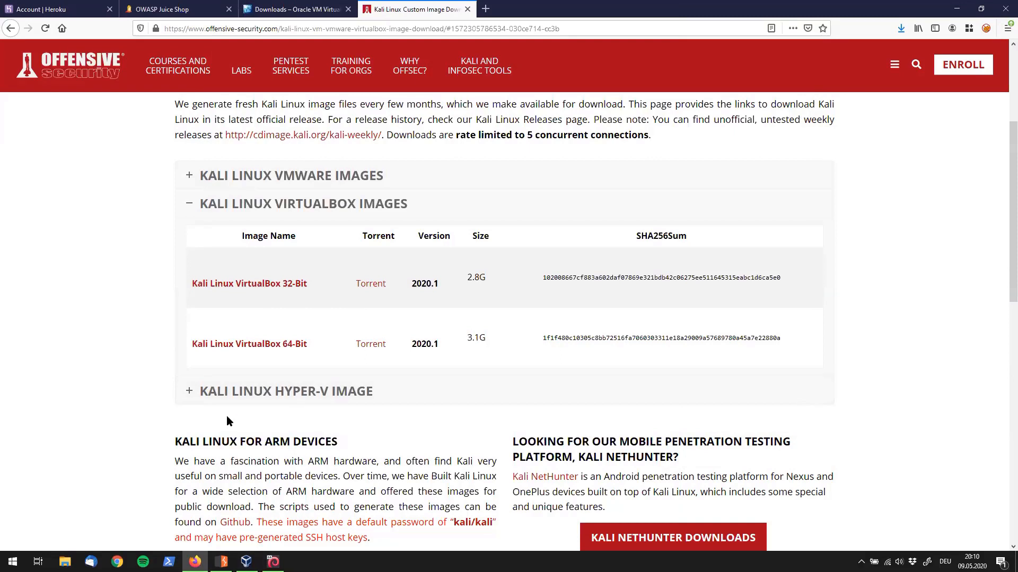
scroll(234, 392, "down", 1)
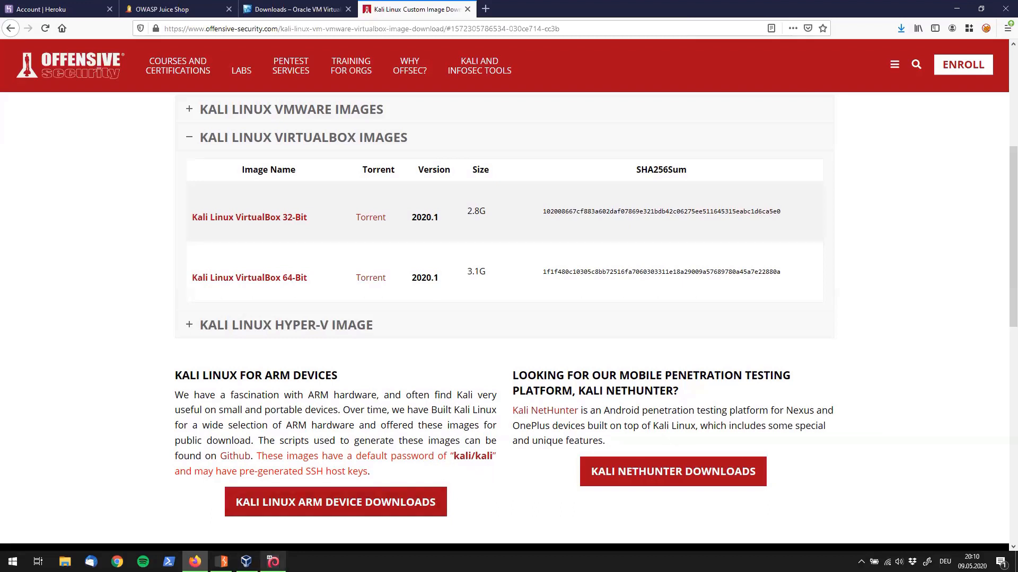
left_click(273, 561)
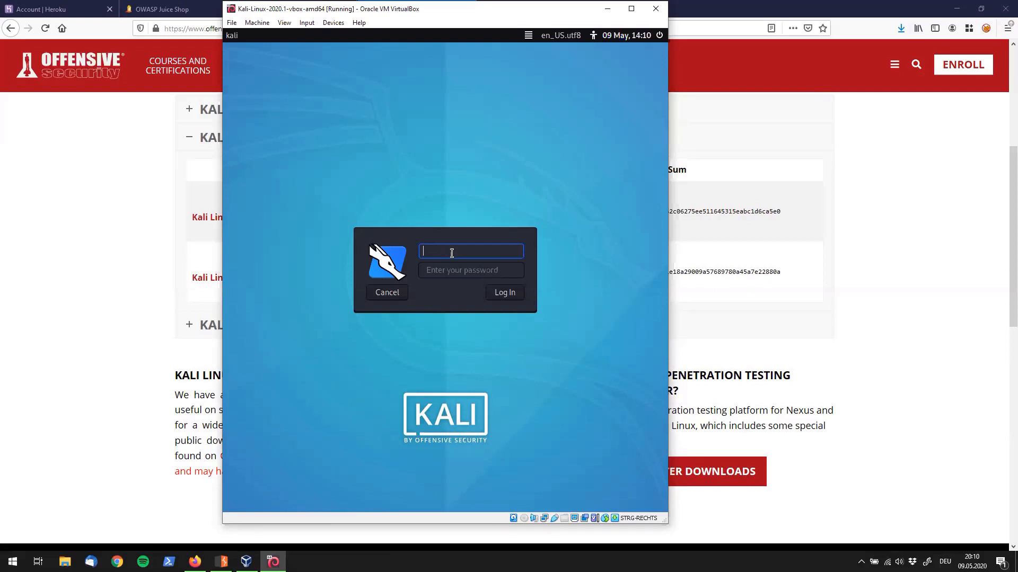
- Log in to Kali by entering the default username and the account password
type("kali")
key("Tab")
type("kali")
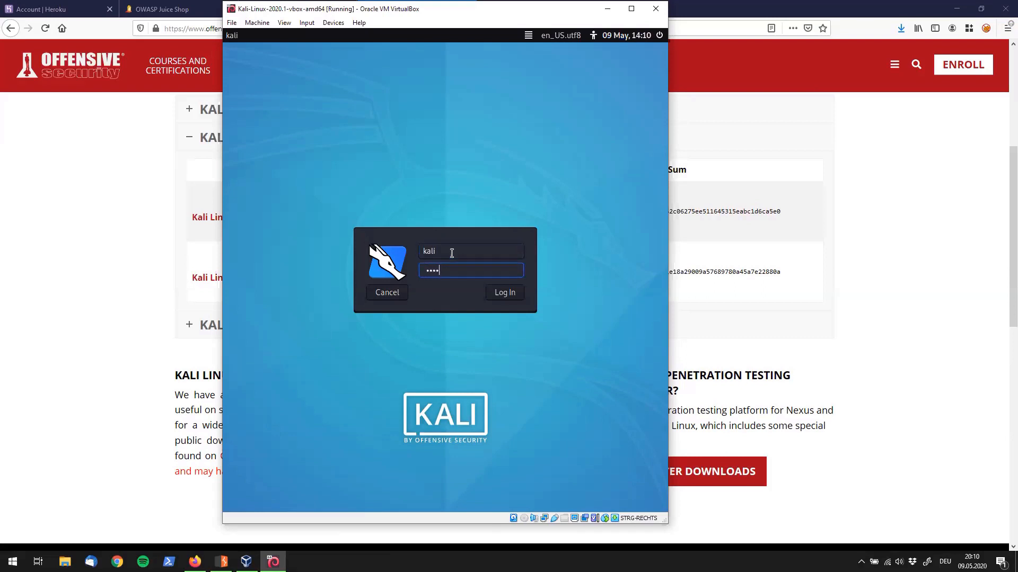
key("Return")
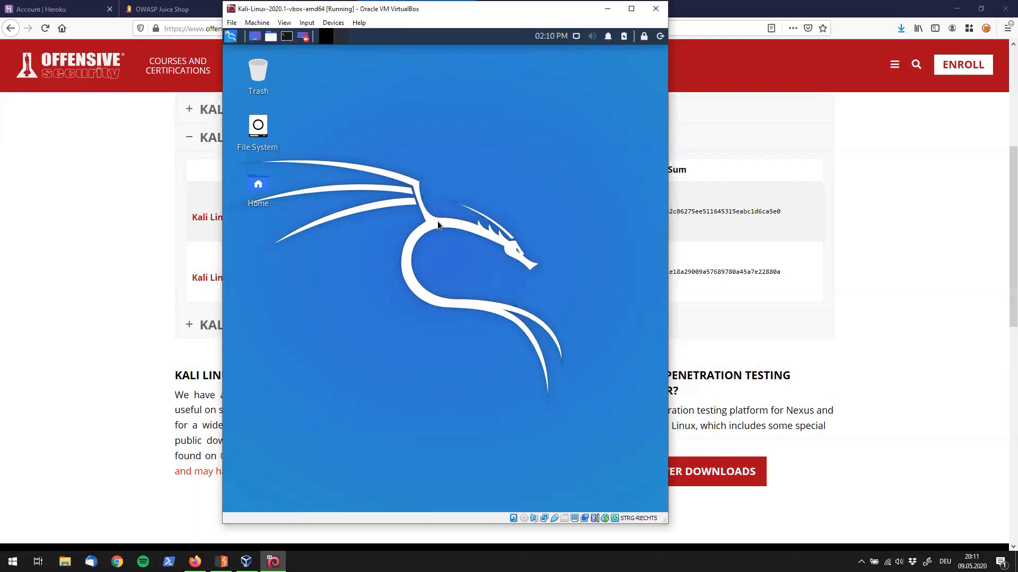
- Open a terminal in Kali and test the internet connection with "ping google.com", stopping it after several replies
left_click(286, 36)
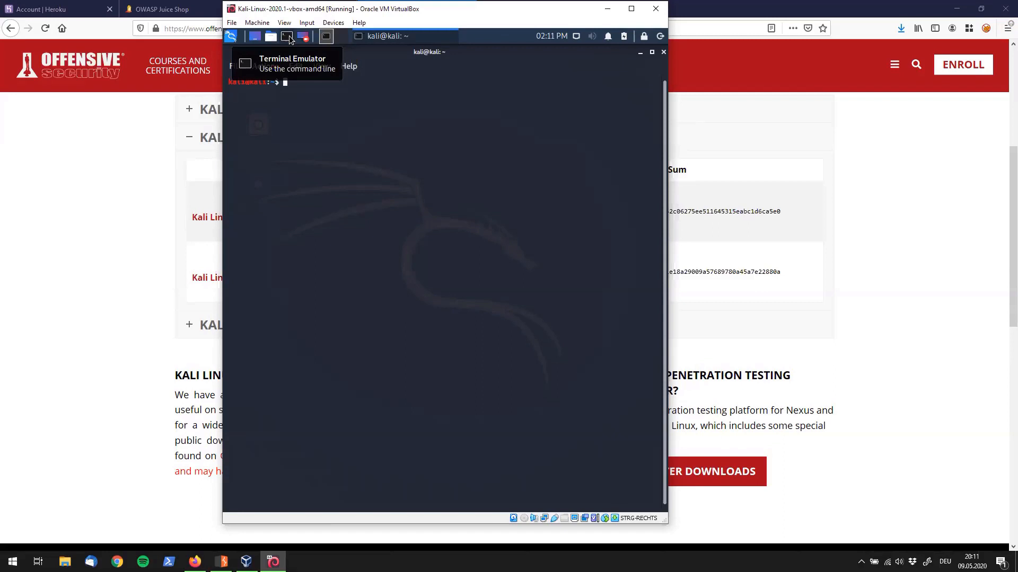
type("ping")
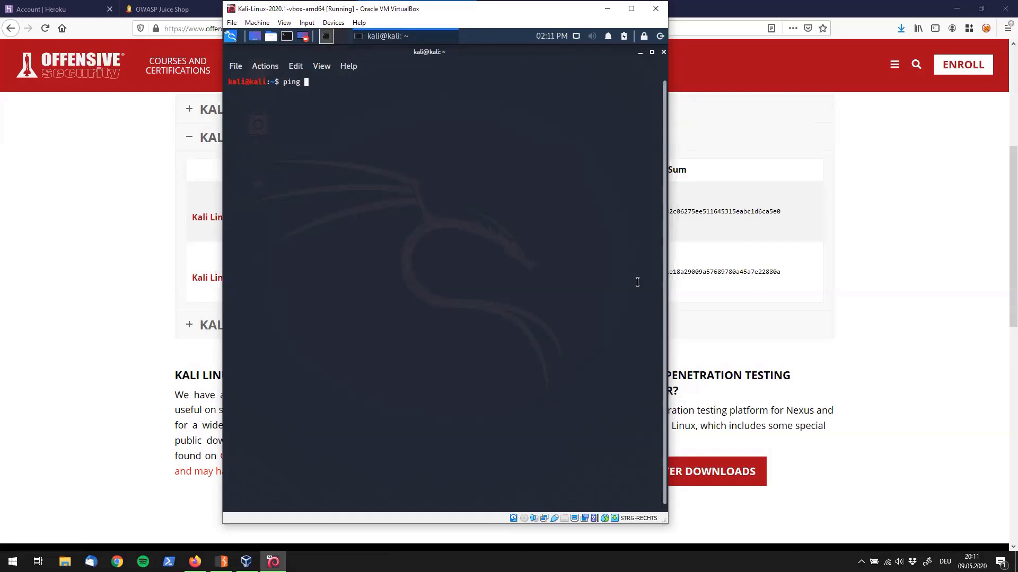
type(" google.com")
key("Return")
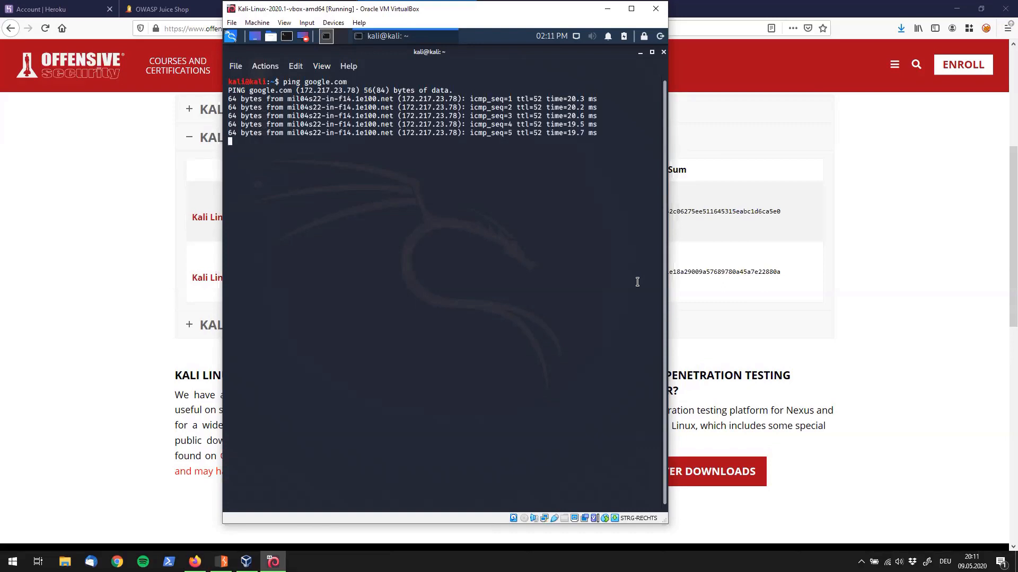
key("ctrl+c")
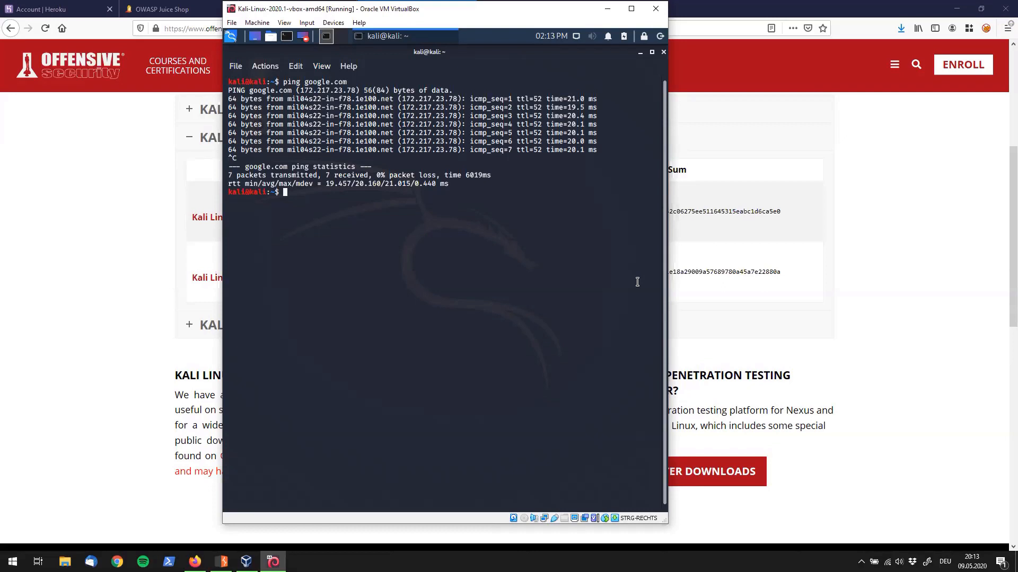
- Check the current account with "whoami", and change its password with "passwd" by entering the current password and the new password twice
type("whoami")
key("Return")
type("passwd")
key("Return")
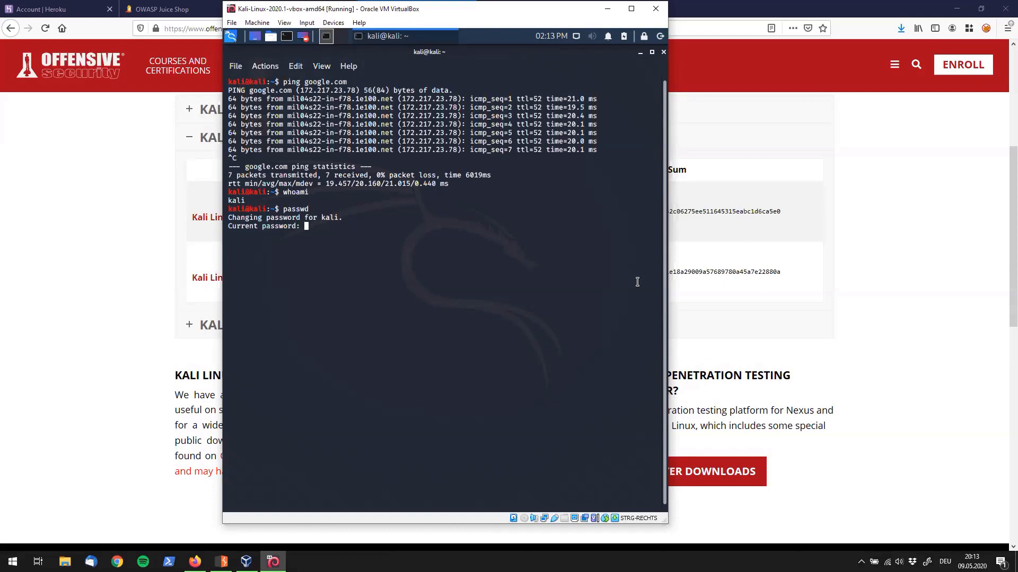
key("Return")
key("Return")
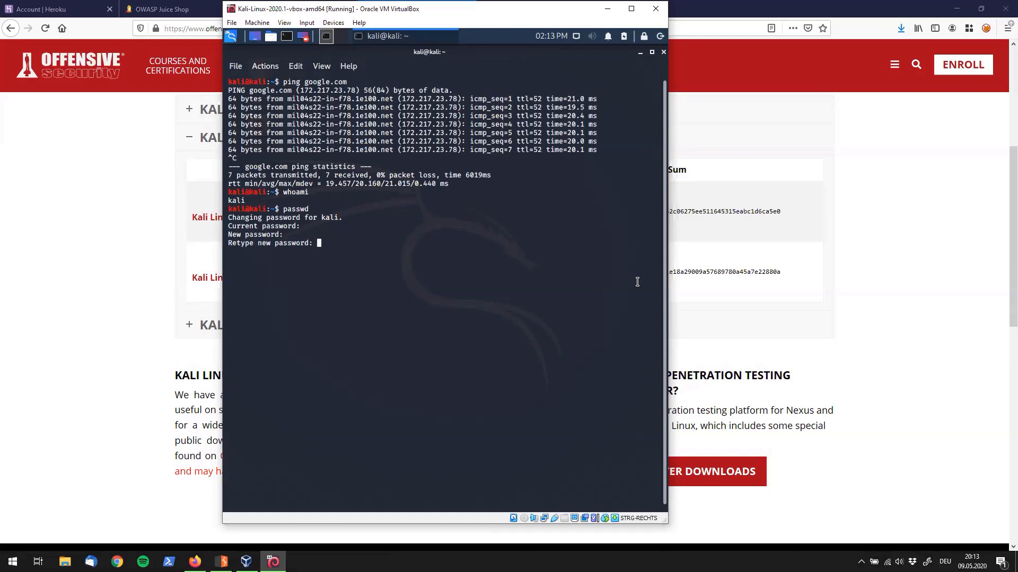
key("Return")
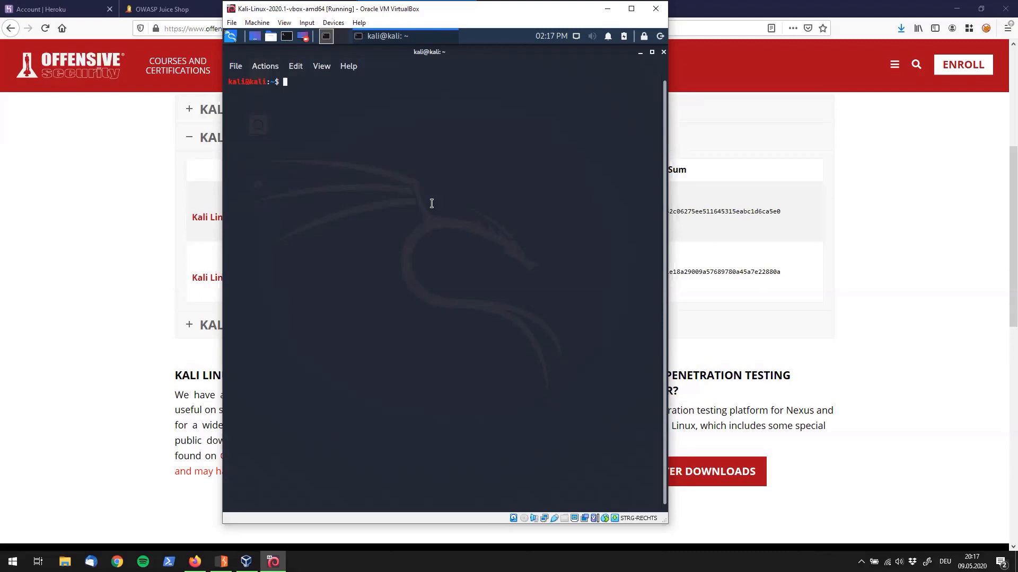
- Refresh the package lists with "sudo apt-get update", authorising it with the account password
type("s")
key("BackSpace")
type("sudo apt-get update")
key("Return")
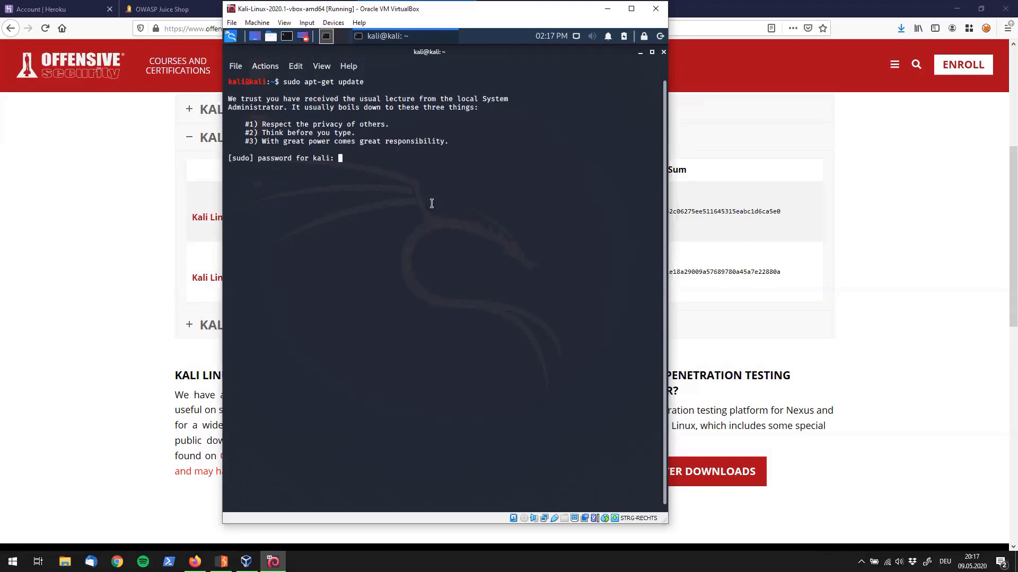
key("Return")
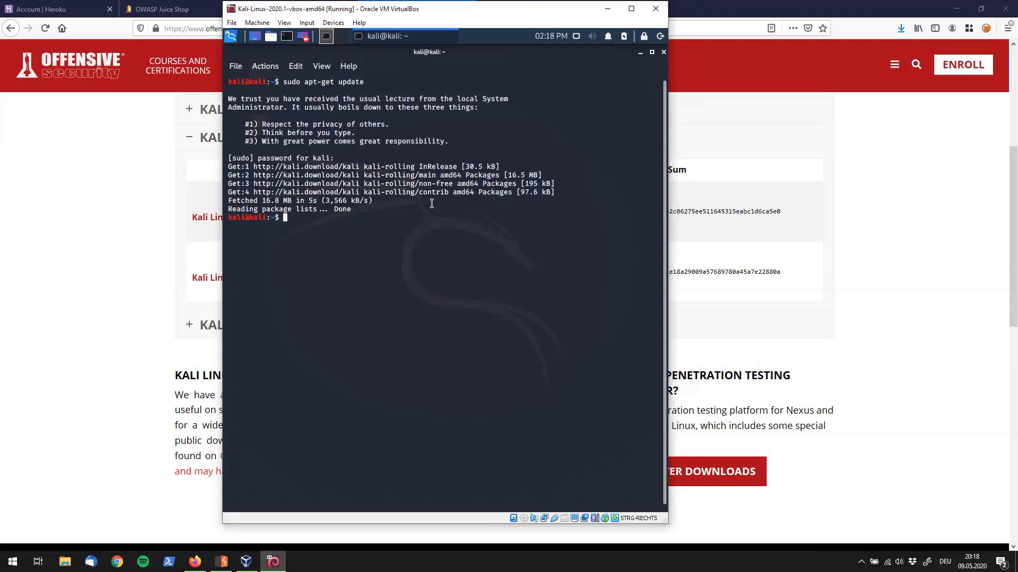
- Start upgrading all installed packages with "sudo apt-get full-upgrade" and agree to continue with "y"
type("sudo apt-get full-upgrade")
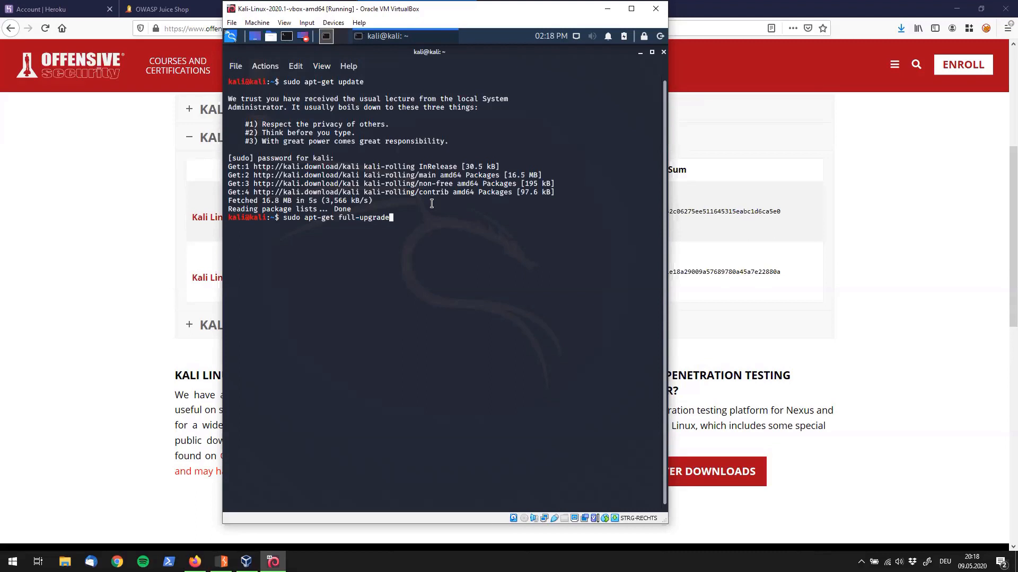
key("Return")
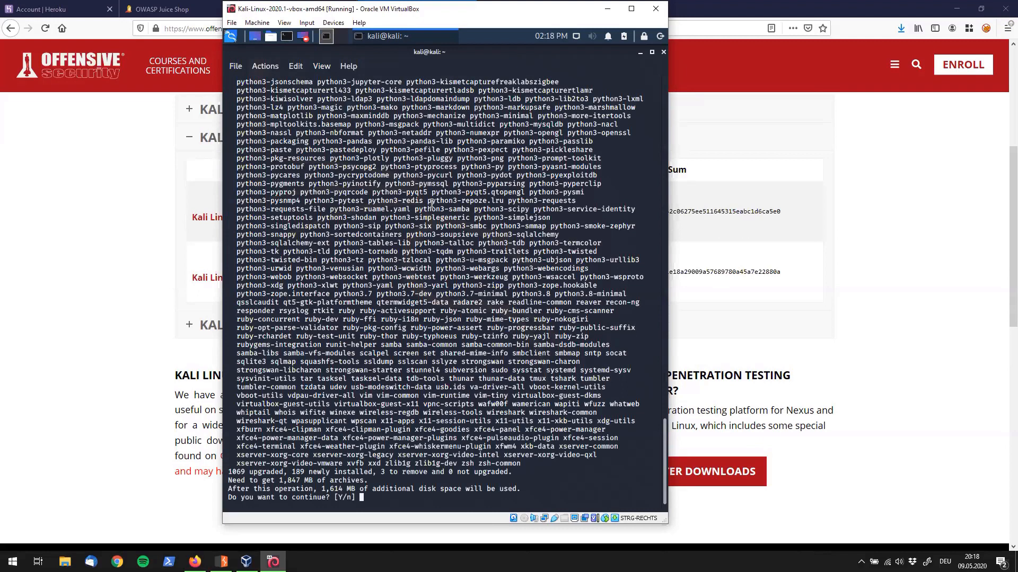
type("y")
key("Return")
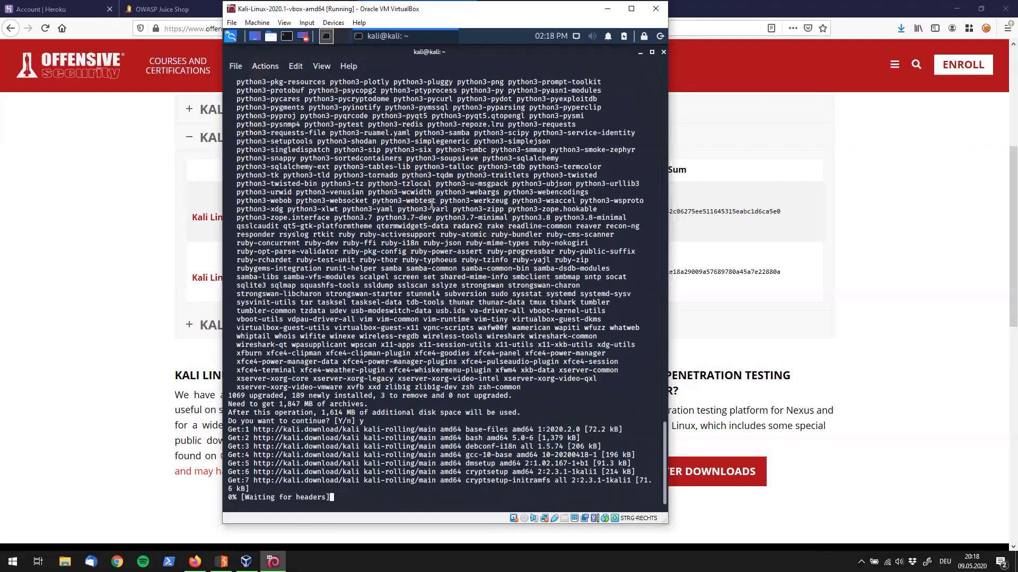